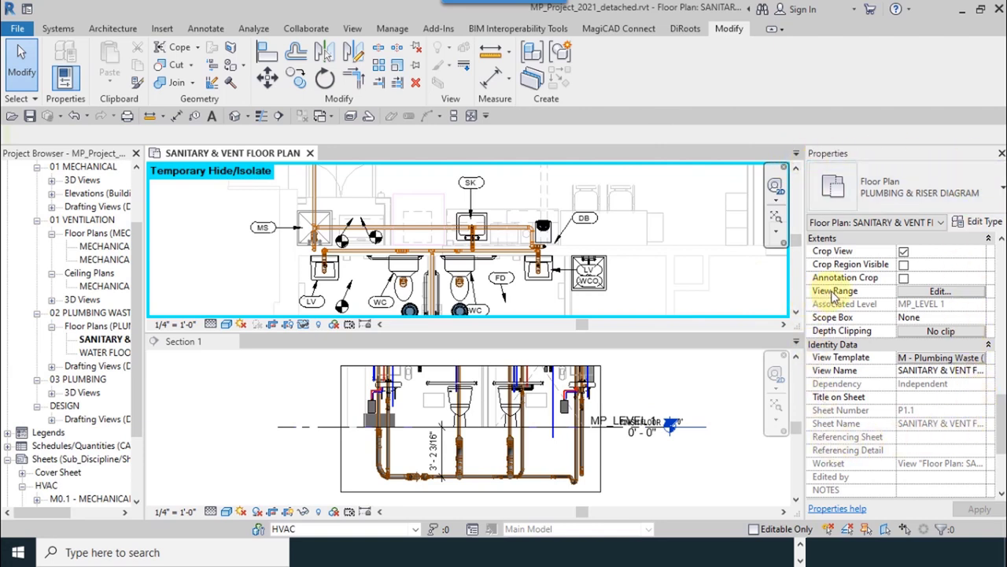
# Open the floor plan's View Range dialog, move it aside, and expand its sample diagram.
pyautogui.click(944, 291)
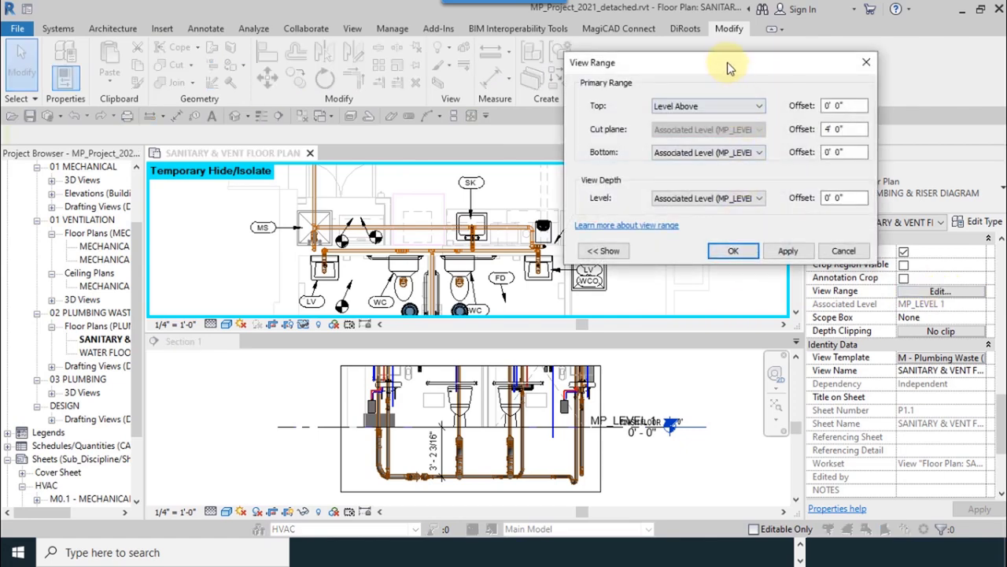
pyautogui.moveTo(727, 62); pyautogui.dragTo(790, 134)
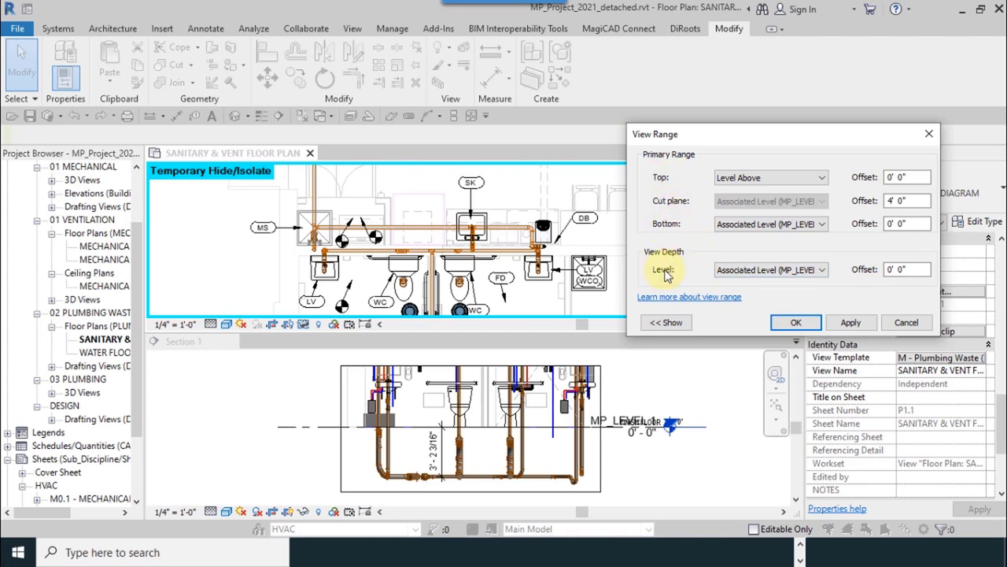
pyautogui.click(666, 323)
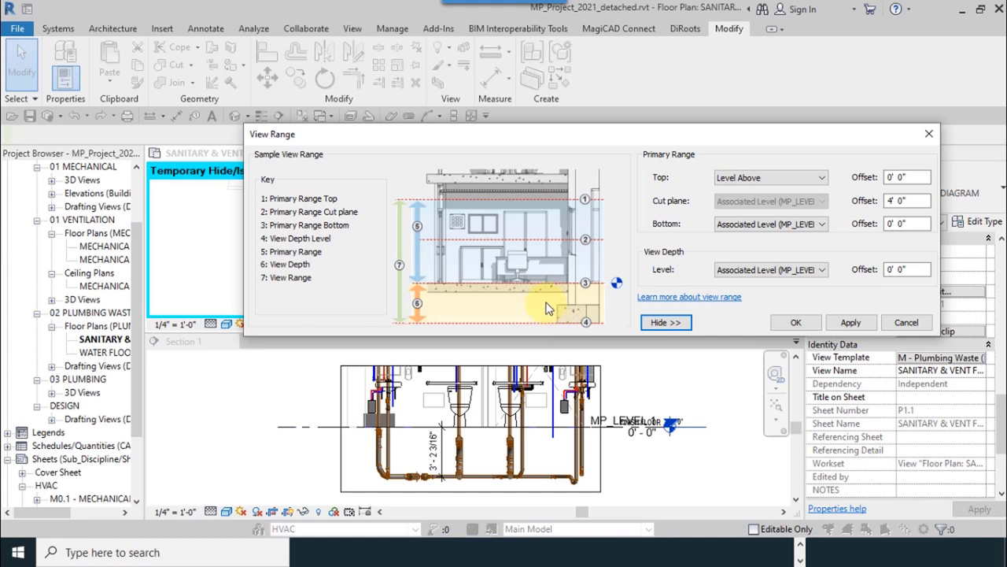
pyautogui.click(800, 545)
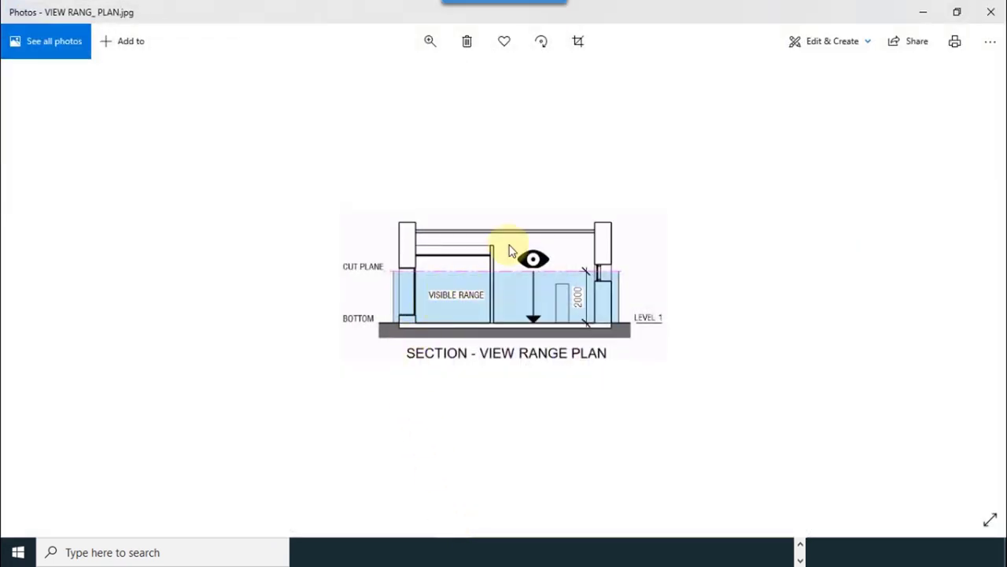
pyautogui.keyDown('ctrl'); pyautogui.scroll(3, 510, 250); pyautogui.keyUp('ctrl')
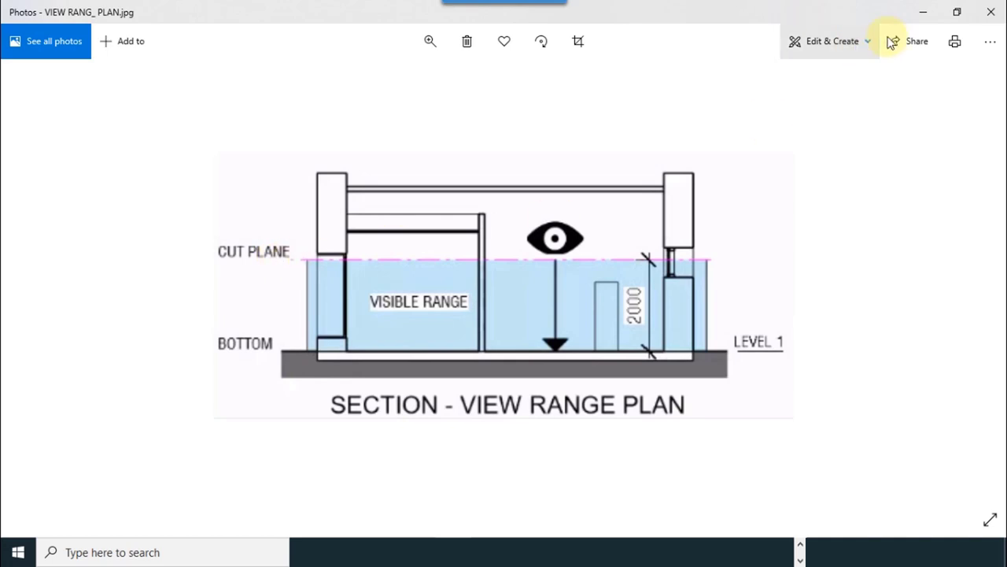
pyautogui.click(924, 14)
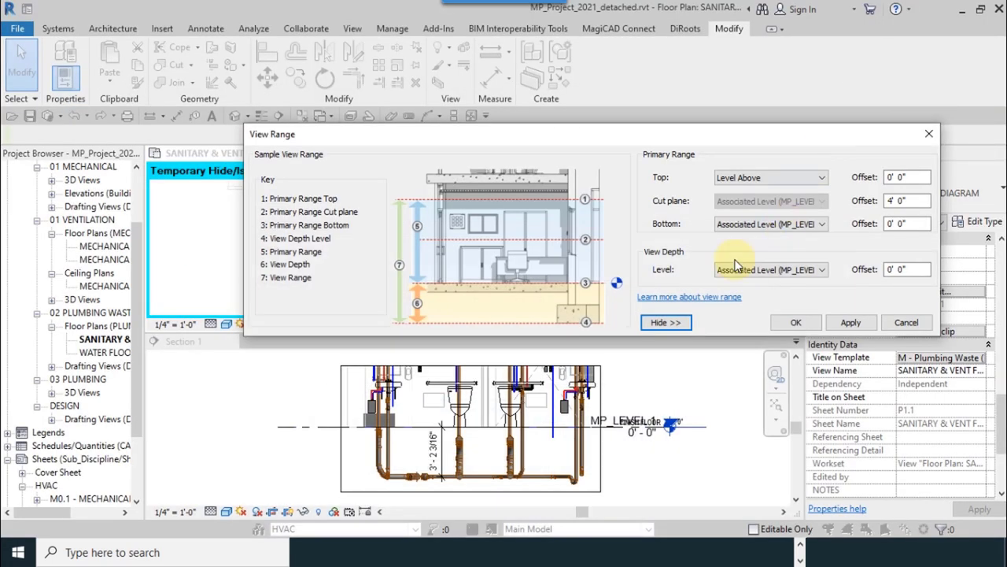
pyautogui.click(899, 201)
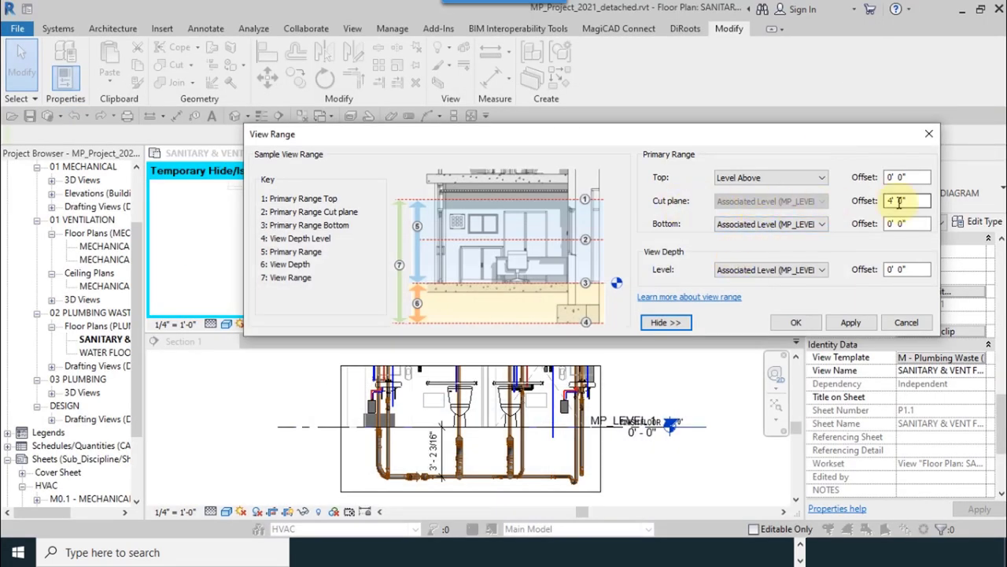
pyautogui.click(800, 551)
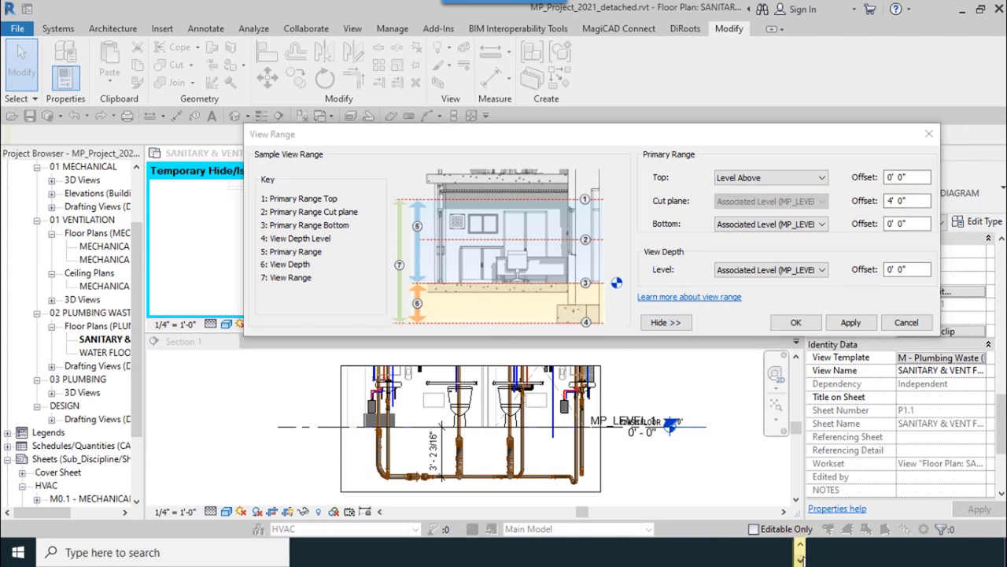
pyautogui.click(494, 551)
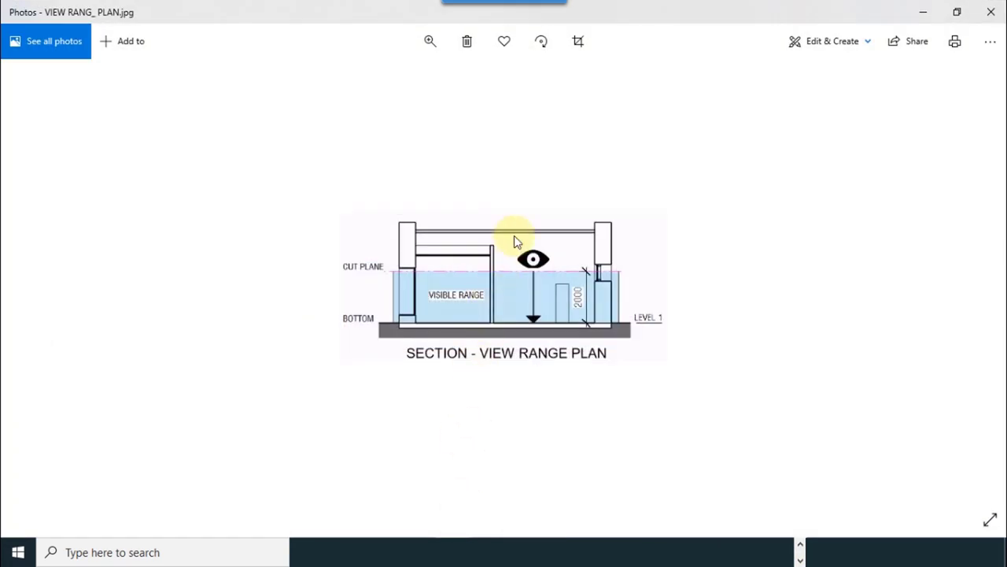
pyautogui.scroll(3, 543, 261)
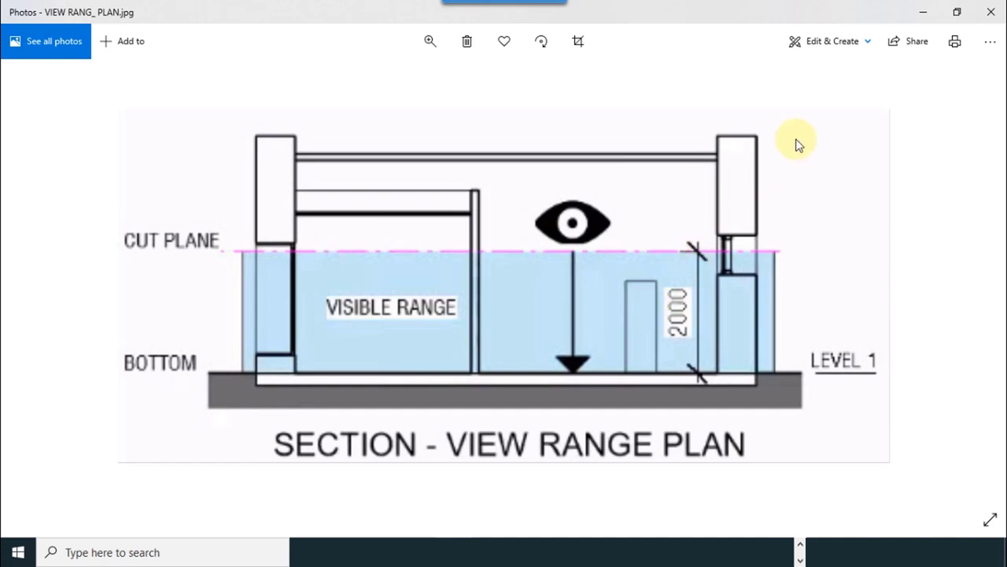
pyautogui.click(922, 12)
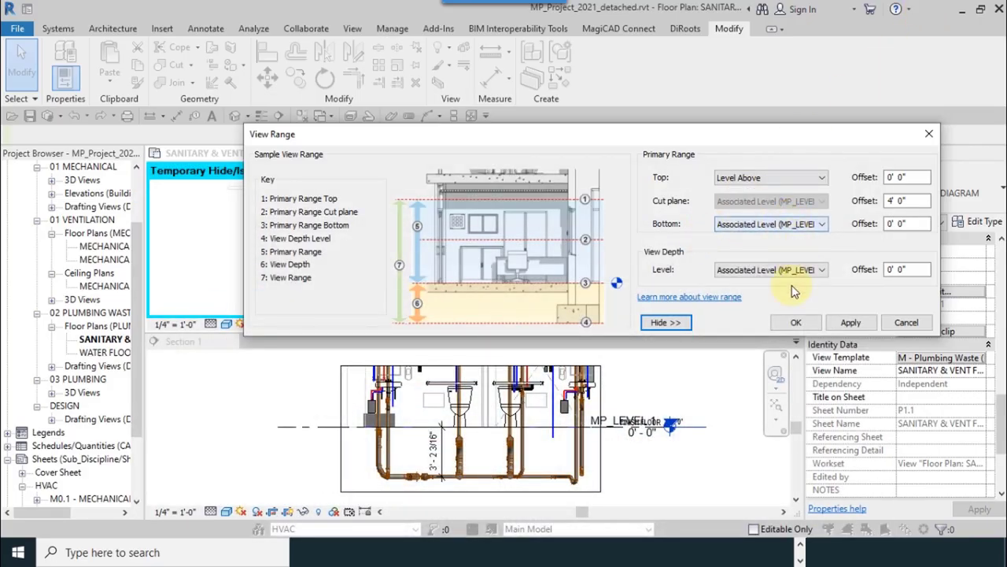
pyautogui.moveTo(617, 139); pyautogui.dragTo(484, 349)
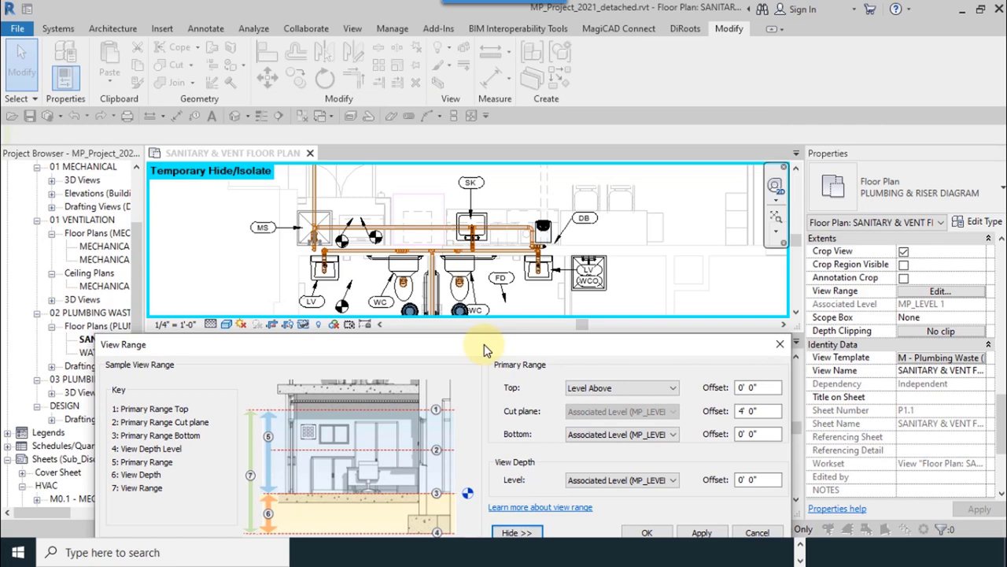
pyautogui.click(780, 345)
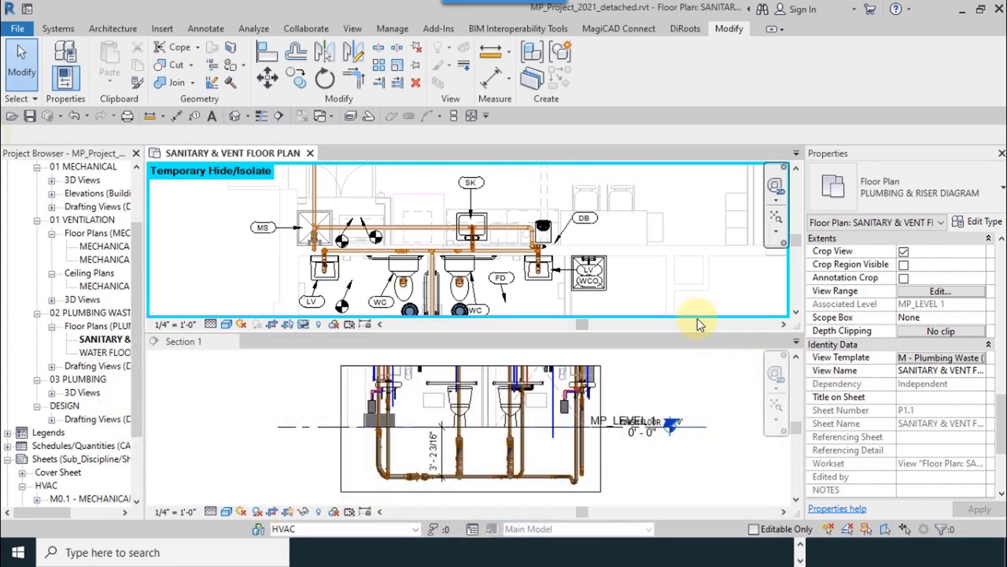
pyautogui.scroll(-1, 499, 228)
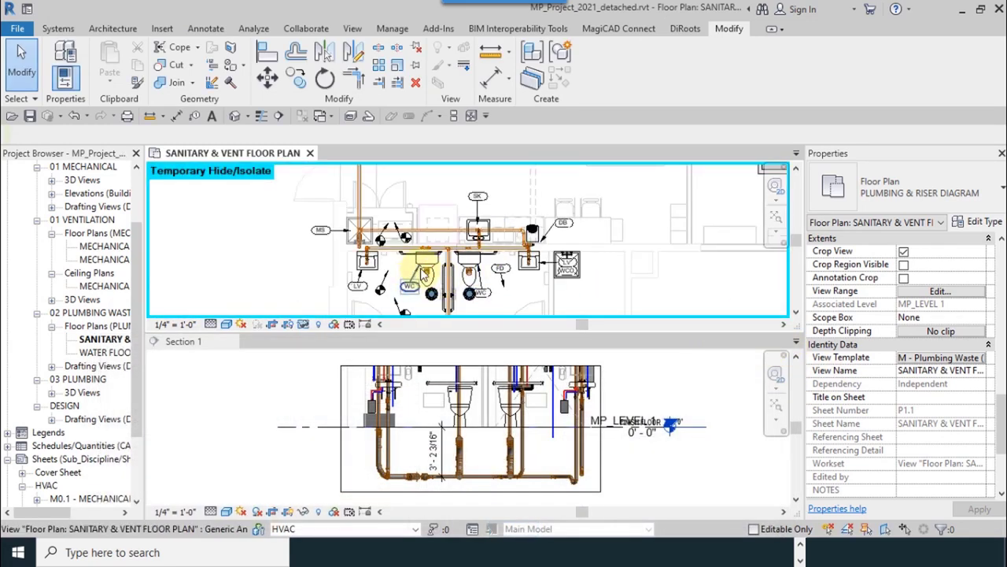
pyautogui.scroll(1, 411, 282)
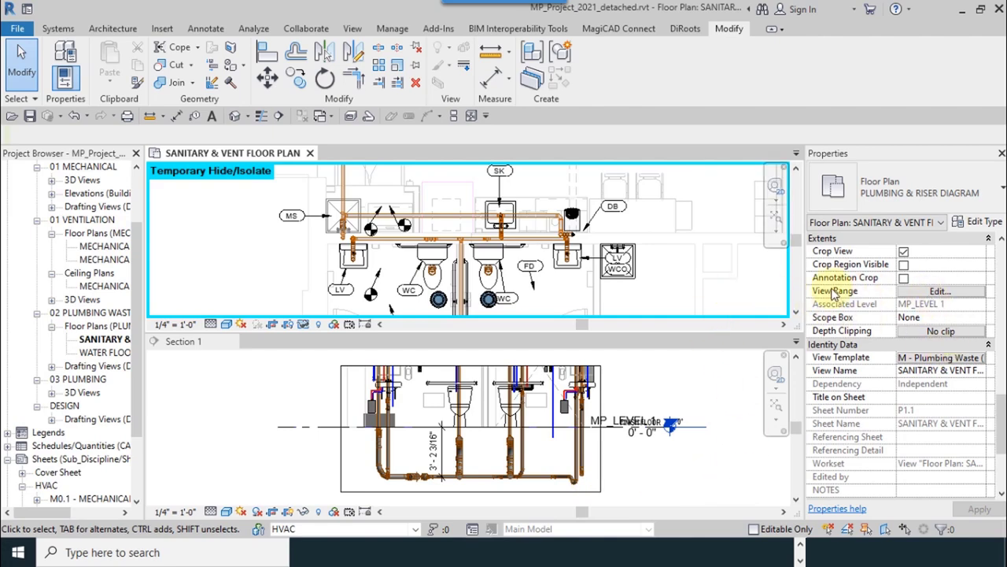
pyautogui.click(938, 293)
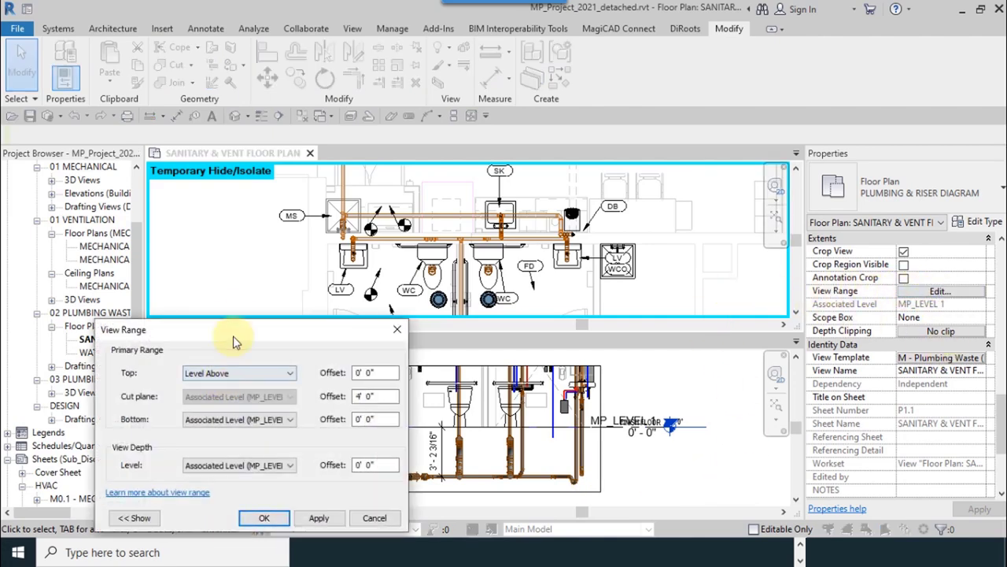
pyautogui.moveTo(222, 322); pyautogui.dragTo(160, 179)
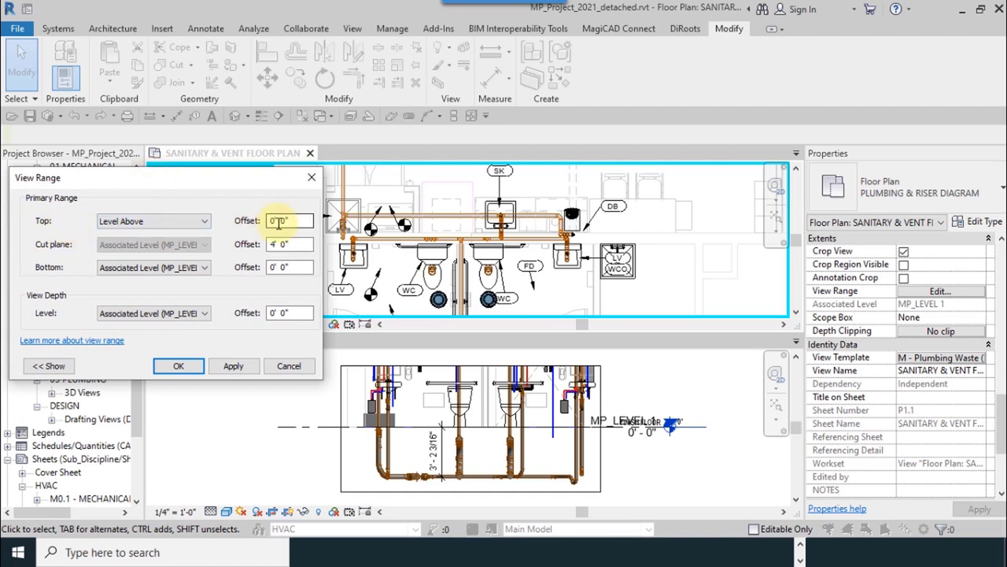
pyautogui.click(203, 222)
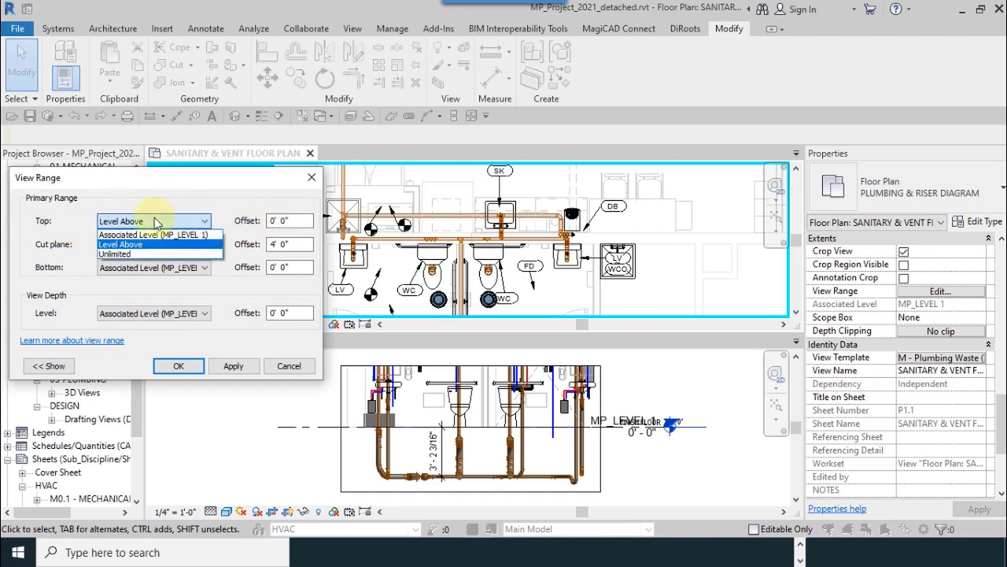
pyautogui.click(193, 236)
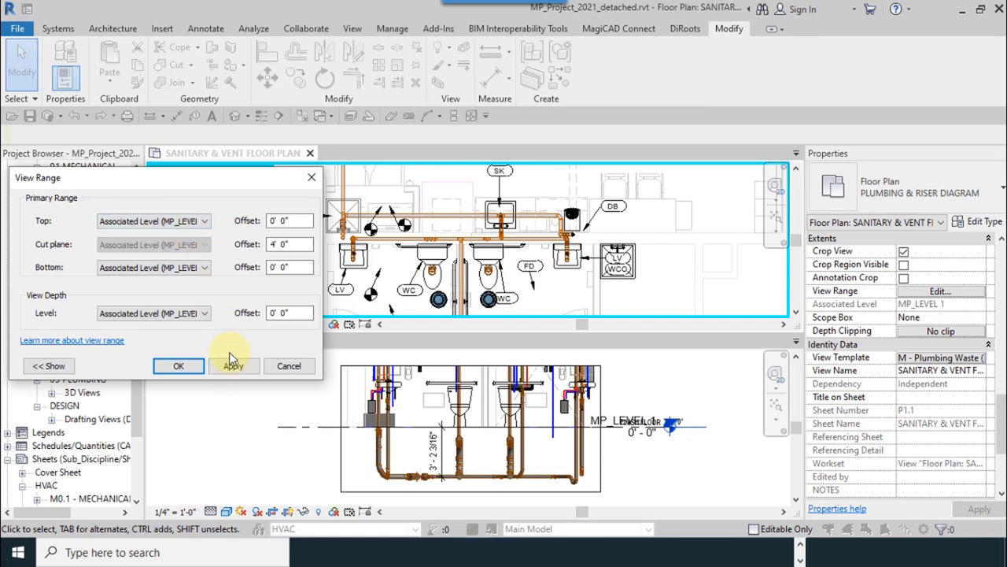
pyautogui.click(232, 365)
pyautogui.click(594, 276)
pyautogui.click(170, 221)
pyautogui.click(145, 244)
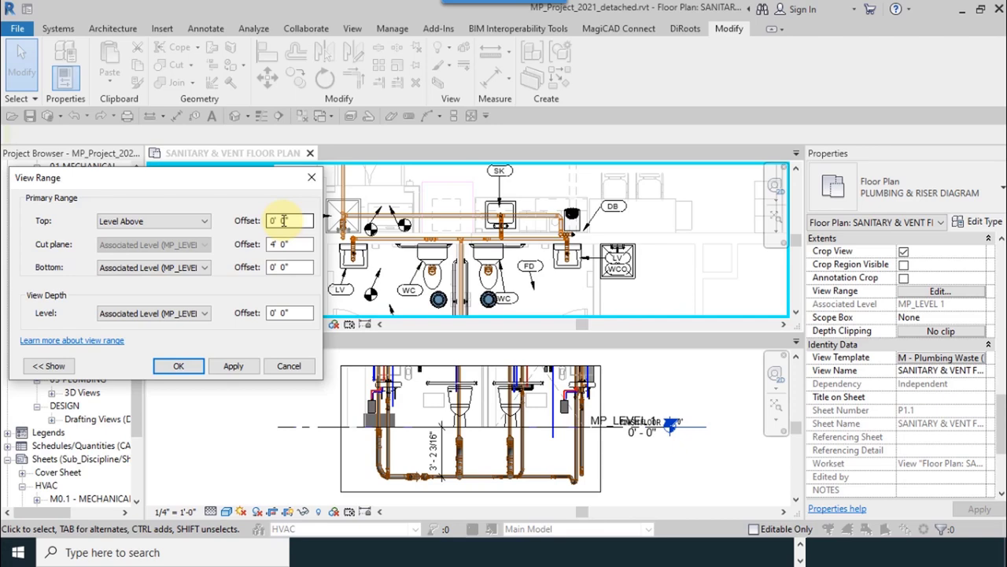
# Reposition the View Range dialog and toggle its sample diagram off and back on.
pyautogui.moveTo(218, 177); pyautogui.dragTo(631, 181)
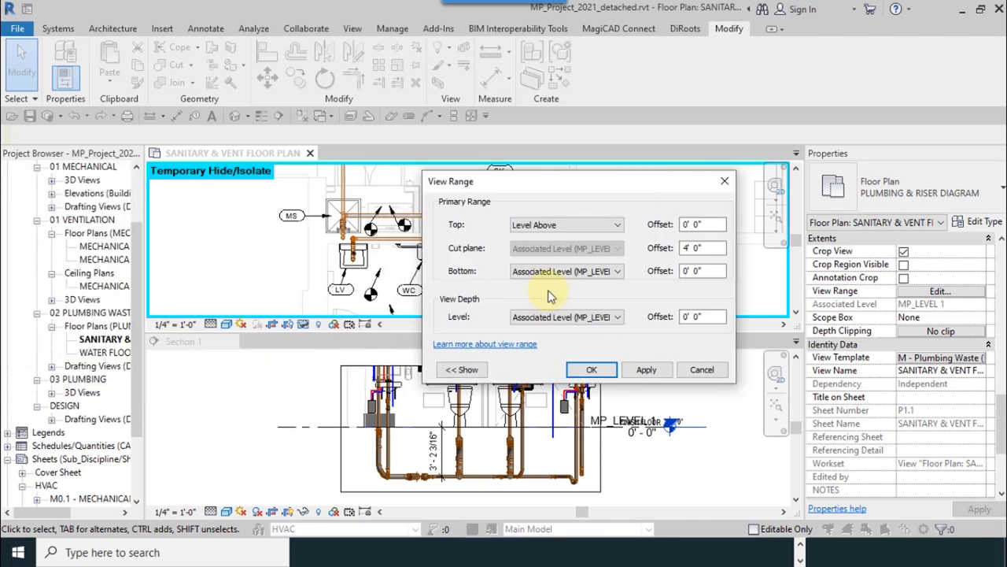
pyautogui.click(462, 369)
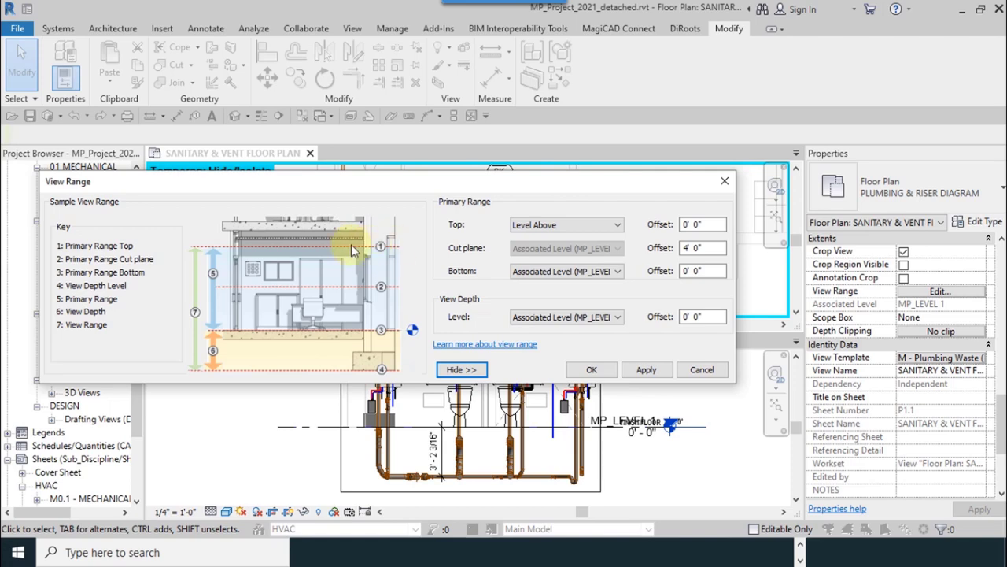
pyautogui.moveTo(456, 187); pyautogui.dragTo(488, 211)
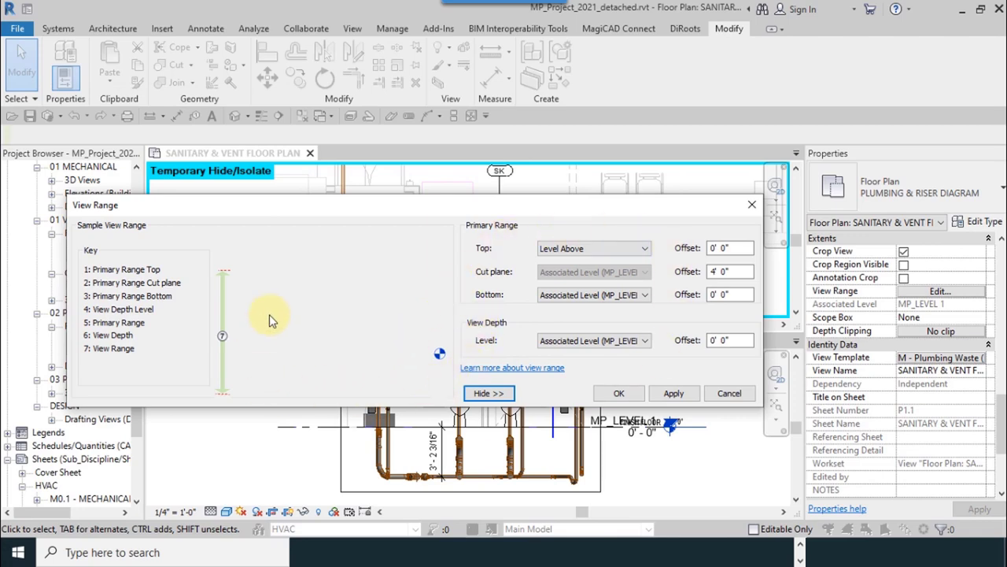
pyautogui.click(488, 392)
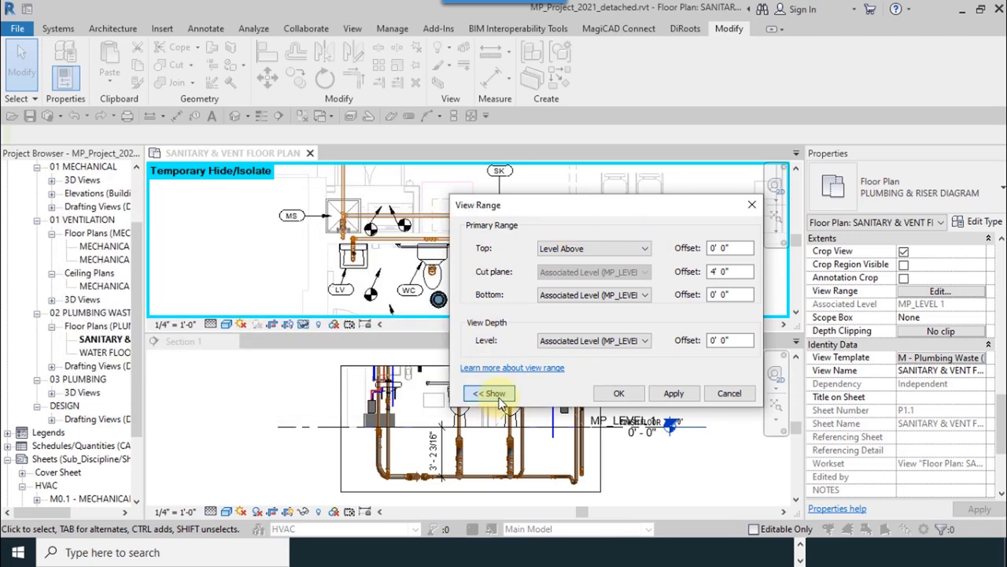
pyautogui.click(491, 393)
# Move the View Range dialog clear of the plan and bring up the view range reference picture.
pyautogui.moveTo(511, 206); pyautogui.dragTo(462, 270)
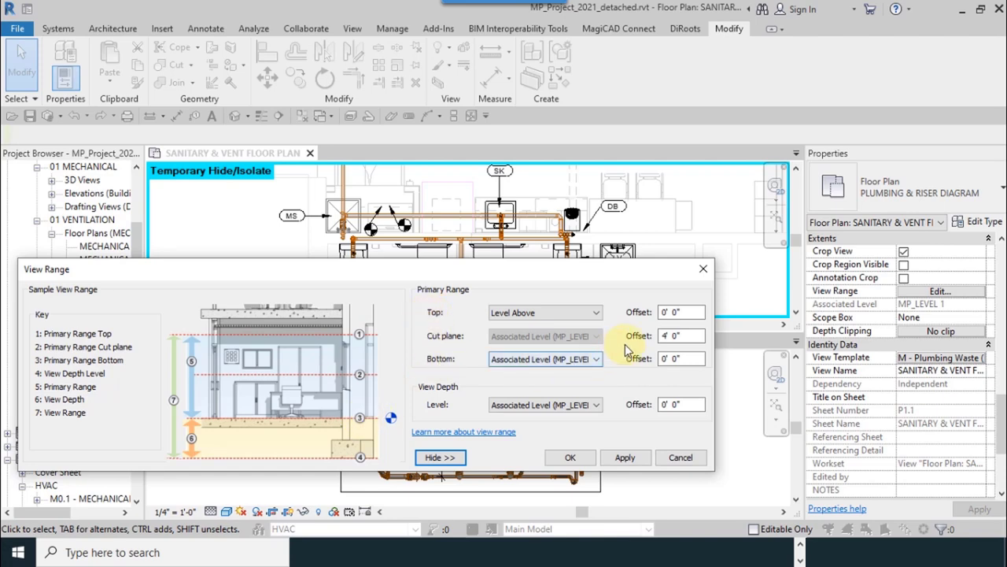
pyautogui.moveTo(591, 268); pyautogui.dragTo(470, 206)
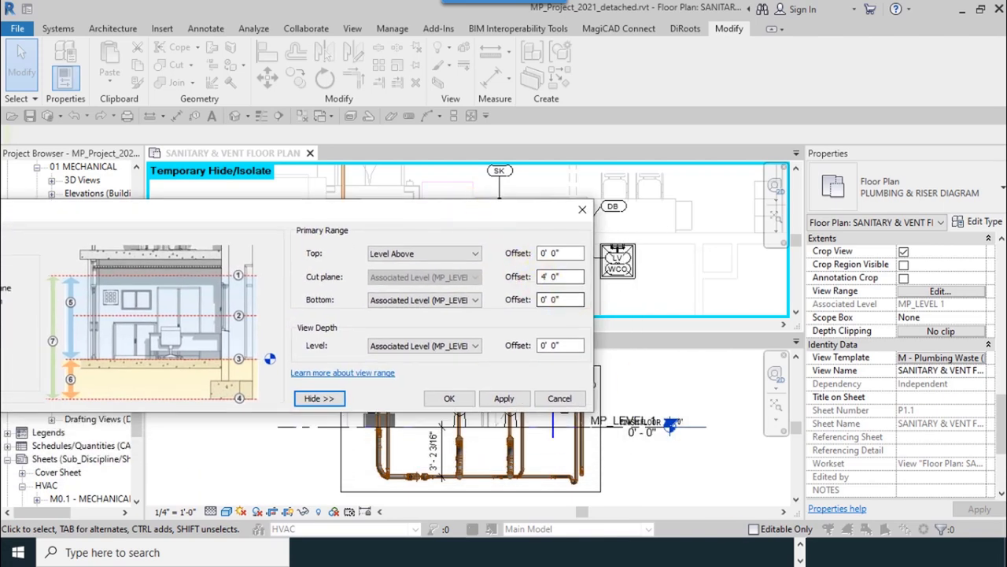
pyautogui.click(799, 557)
pyautogui.click(798, 557)
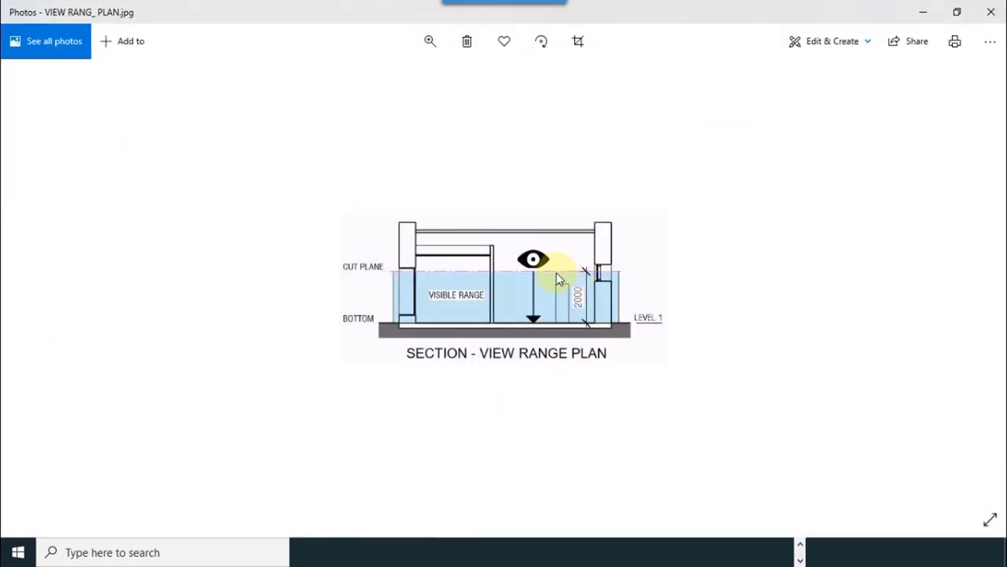
# Zoom in and out on the VIEW RANG_PLAN.jpg section diagram to study it.
pyautogui.scroll(5, 556, 271)
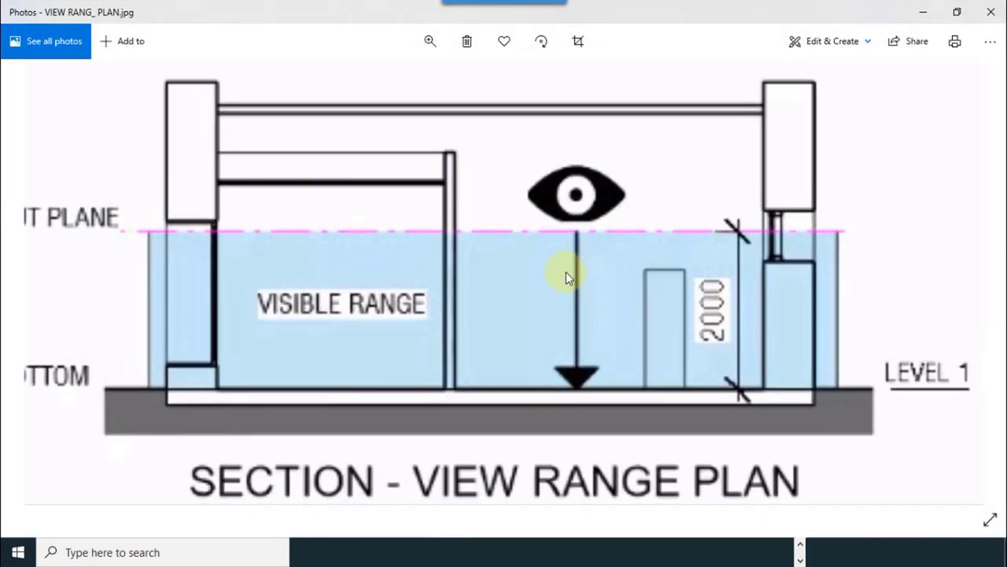
pyautogui.scroll(-4, 551, 290)
pyautogui.scroll(1, 605, 248)
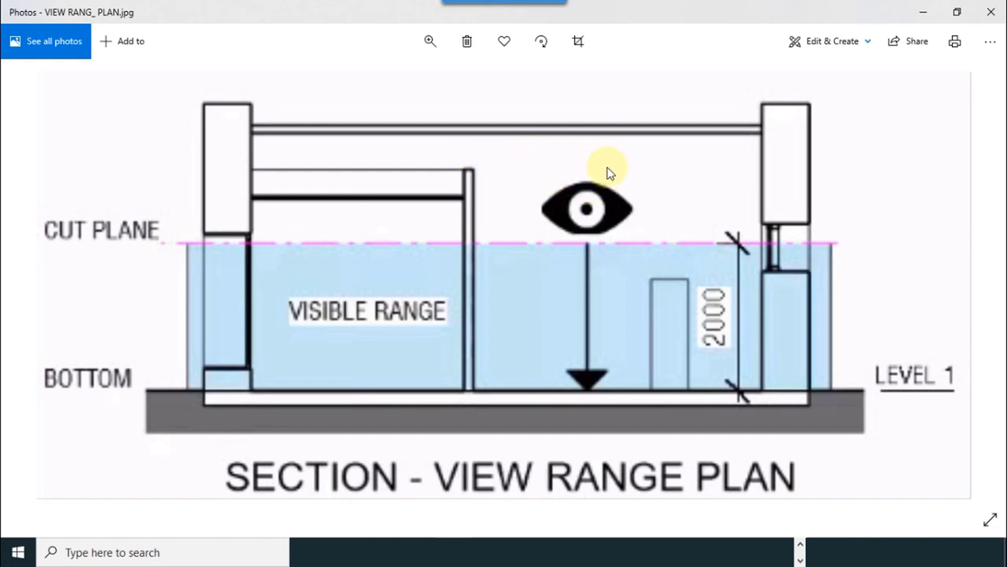
# Back in View Range, keep the cut plane at 4' 0" and enter -3.5 as the bottom offset.
pyautogui.click(923, 16)
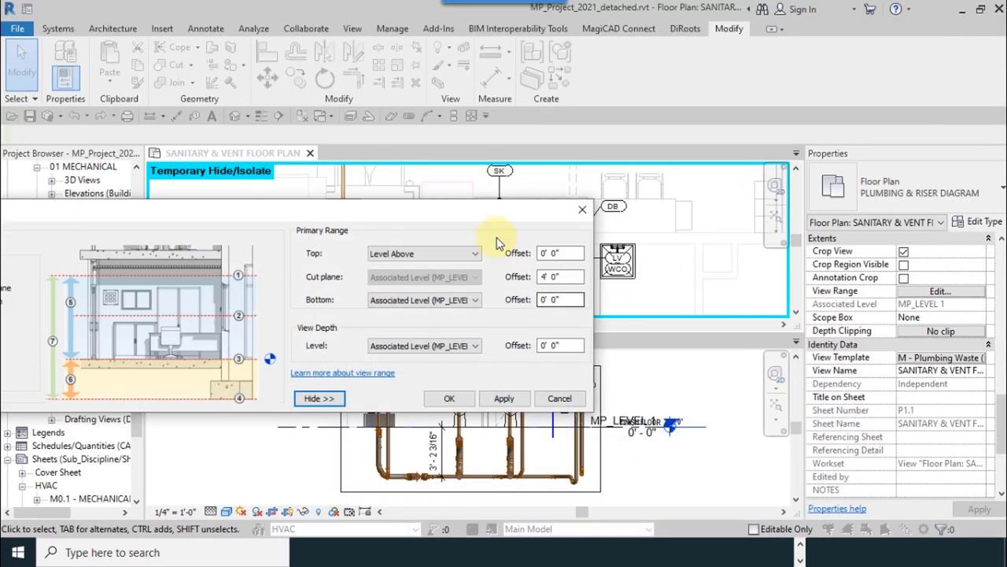
pyautogui.moveTo(498, 211); pyautogui.dragTo(314, 88)
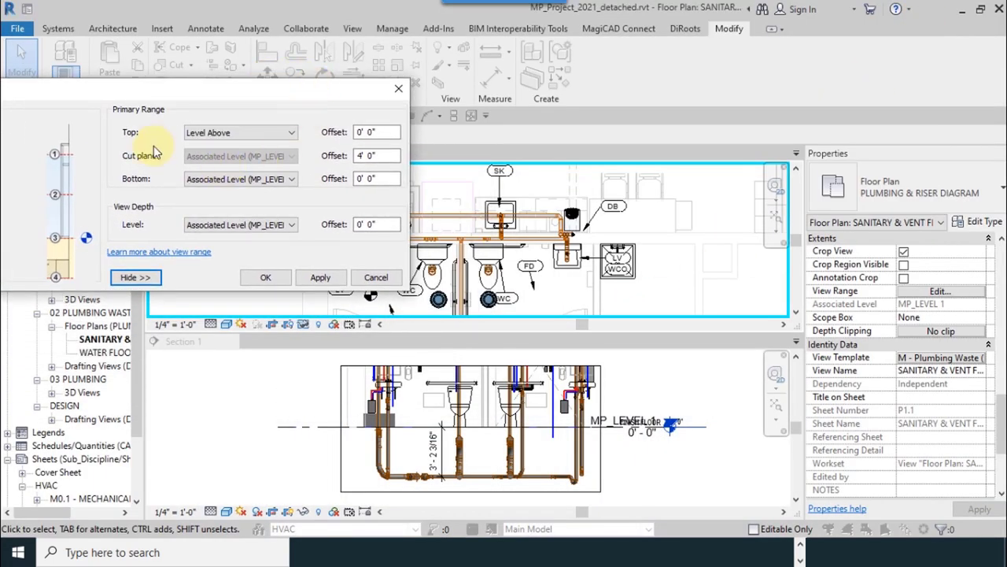
pyautogui.click(369, 156)
pyautogui.press('Tab')
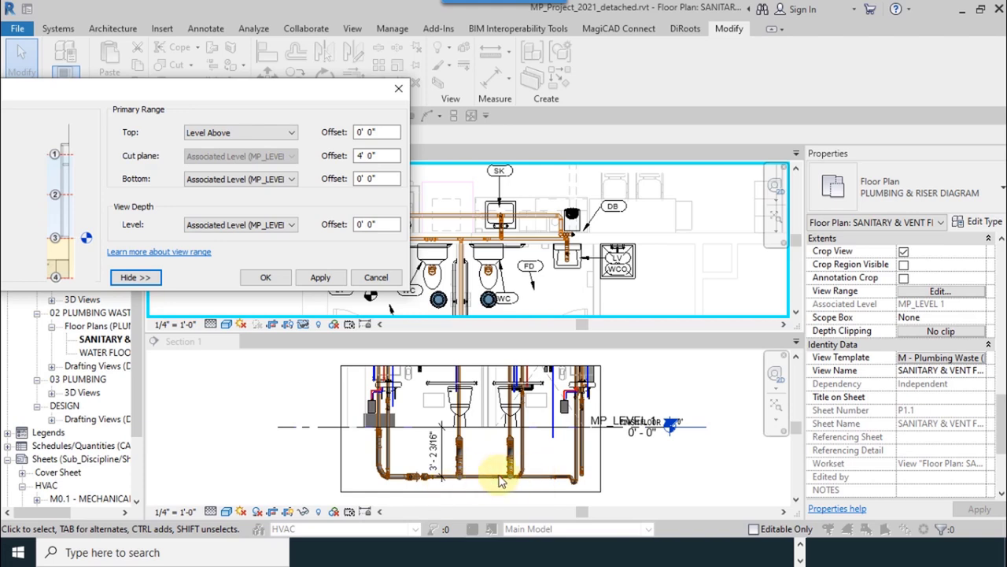
pyautogui.click(377, 179)
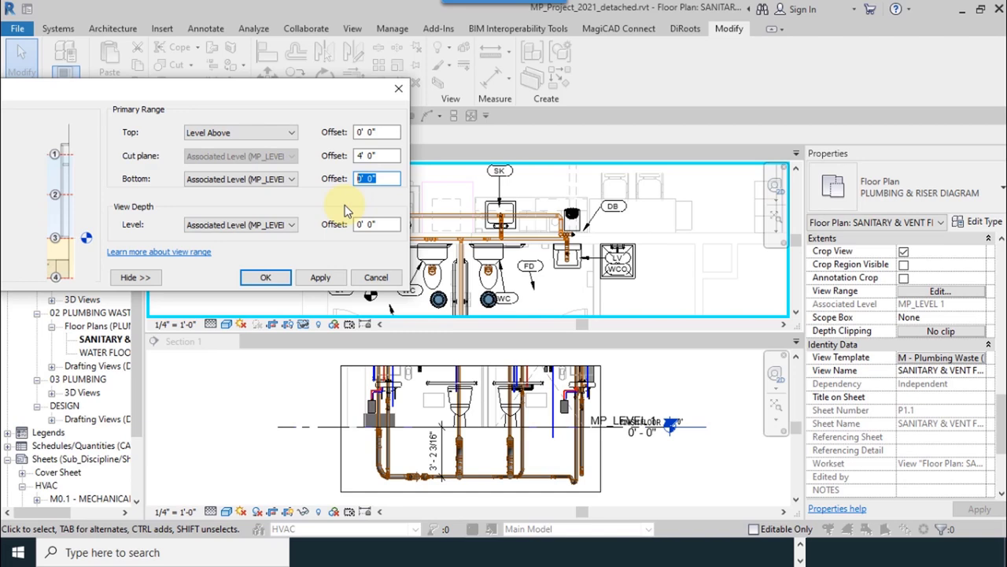
pyautogui.write('-3.5')
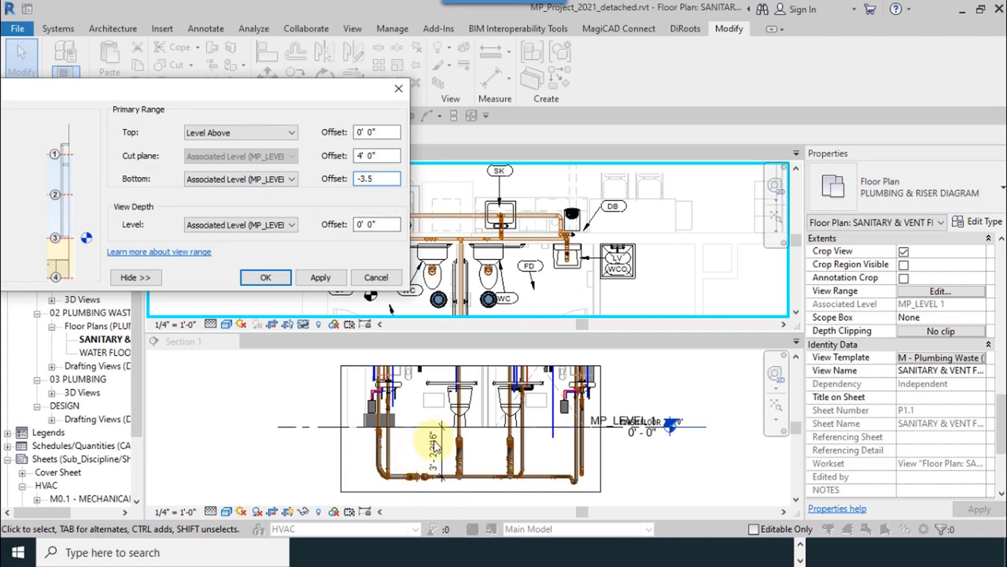
pyautogui.click(378, 225)
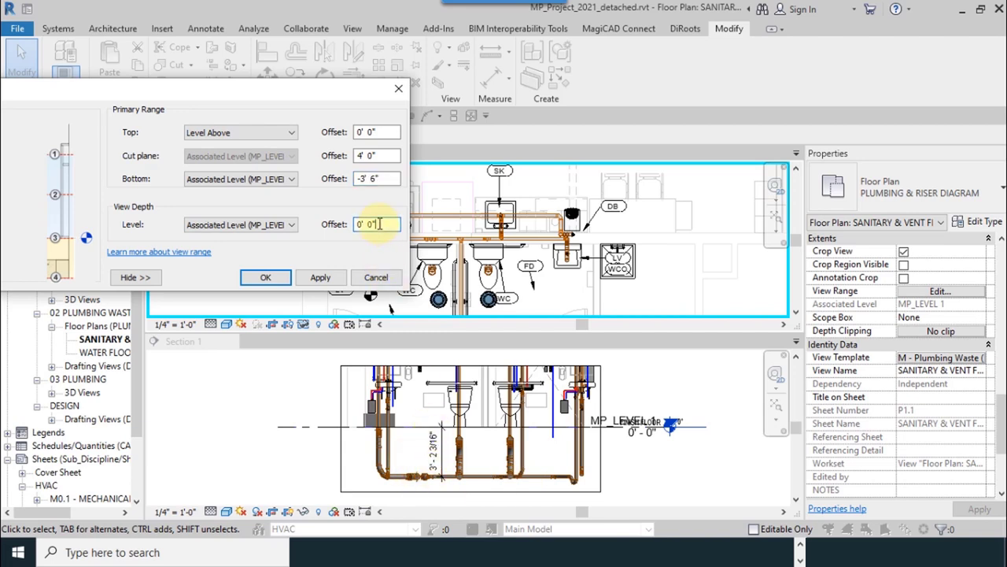
pyautogui.click(321, 278)
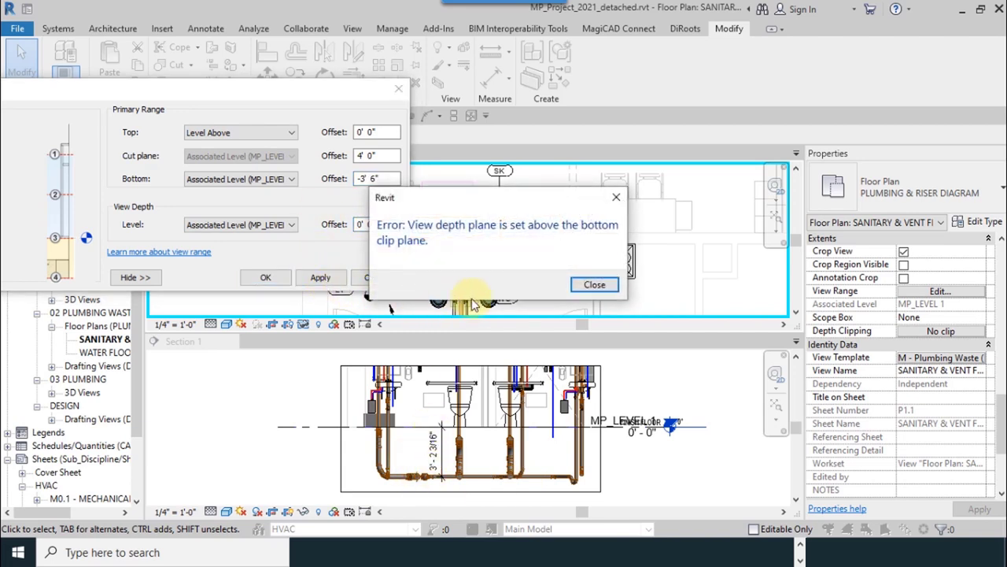
pyautogui.moveTo(478, 198); pyautogui.dragTo(488, 393)
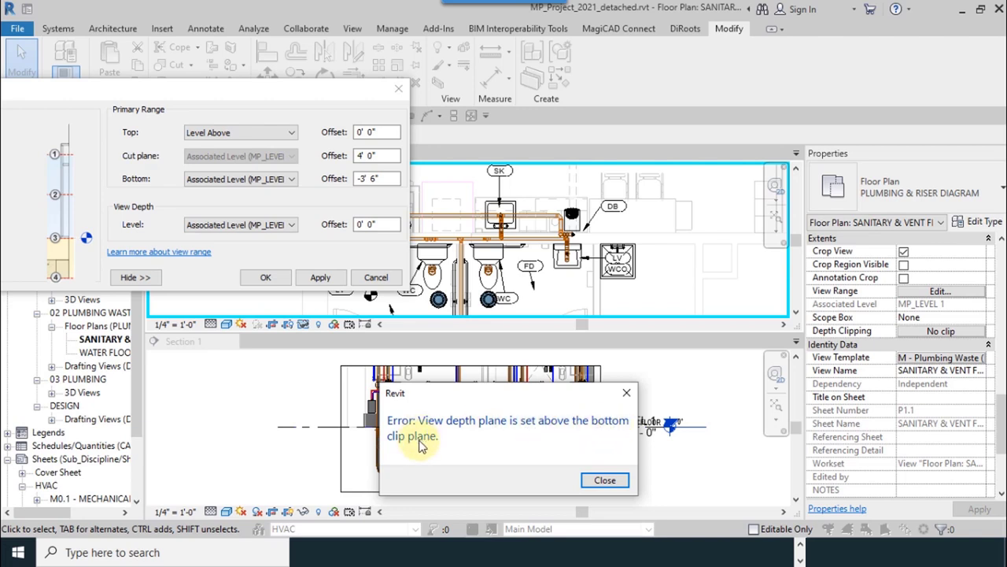
pyautogui.click(607, 480)
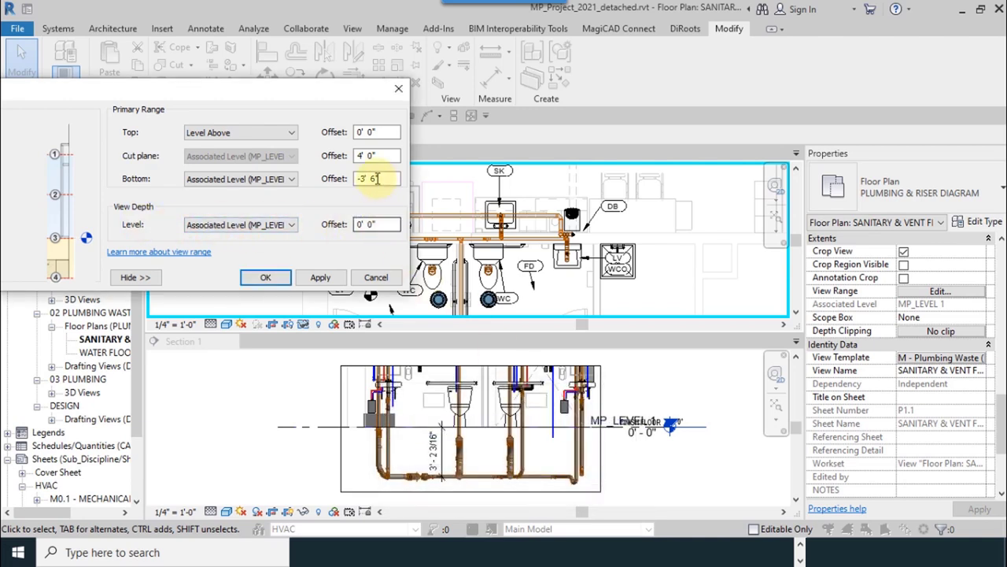
# Apply a -4' 0" view depth offset and shift the View Range dialog to inspect the plan piping.
pyautogui.moveTo(387, 224); pyautogui.dragTo(333, 225)
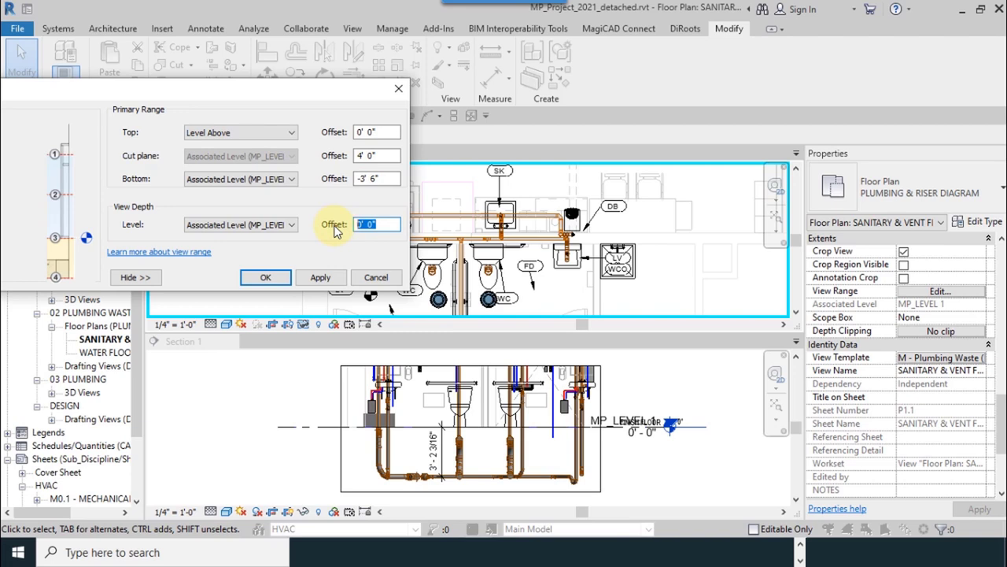
pyautogui.write('-4')
pyautogui.click(321, 279)
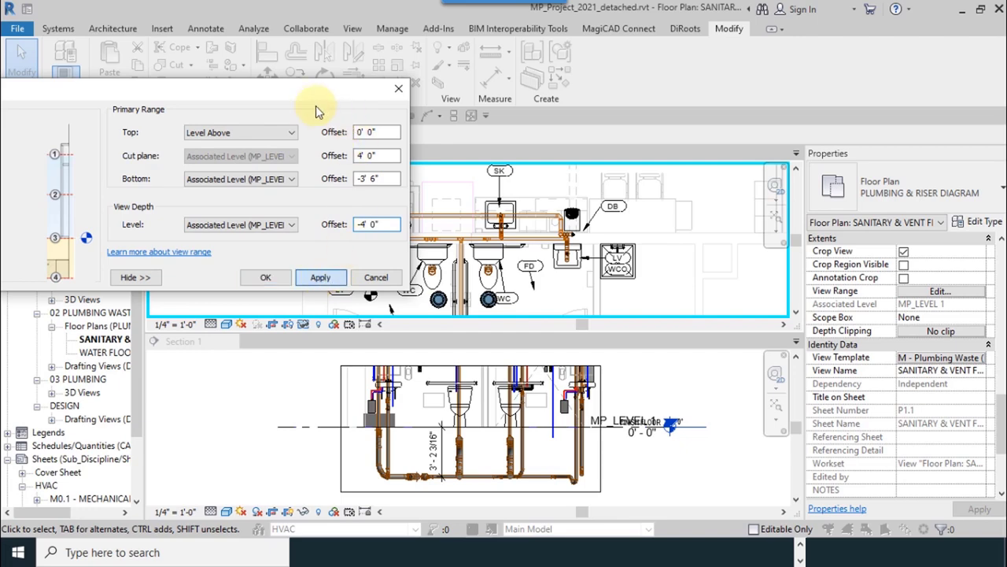
pyautogui.moveTo(312, 98); pyautogui.dragTo(189, 119)
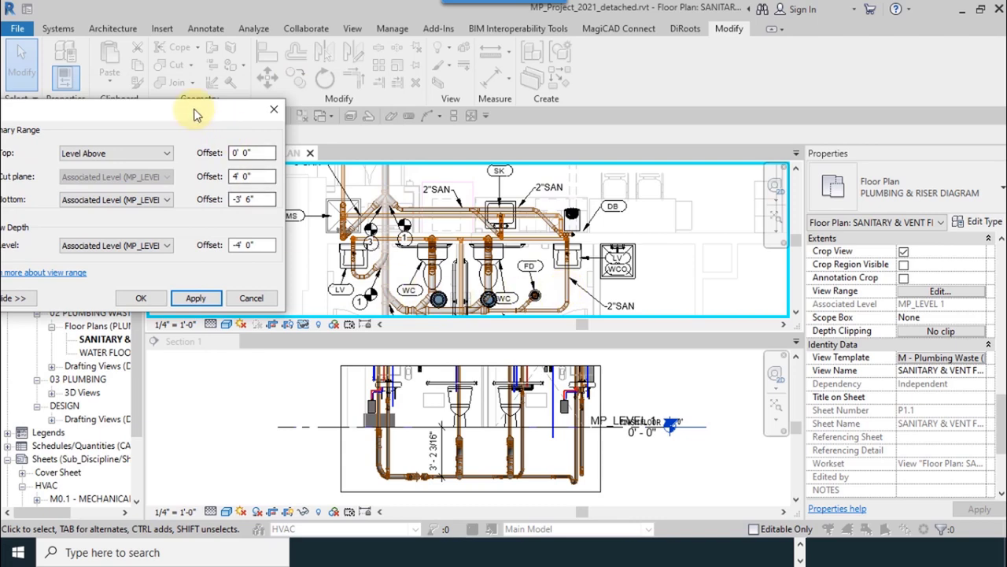
pyautogui.moveTo(197, 113); pyautogui.dragTo(295, 112)
pyautogui.click(346, 238)
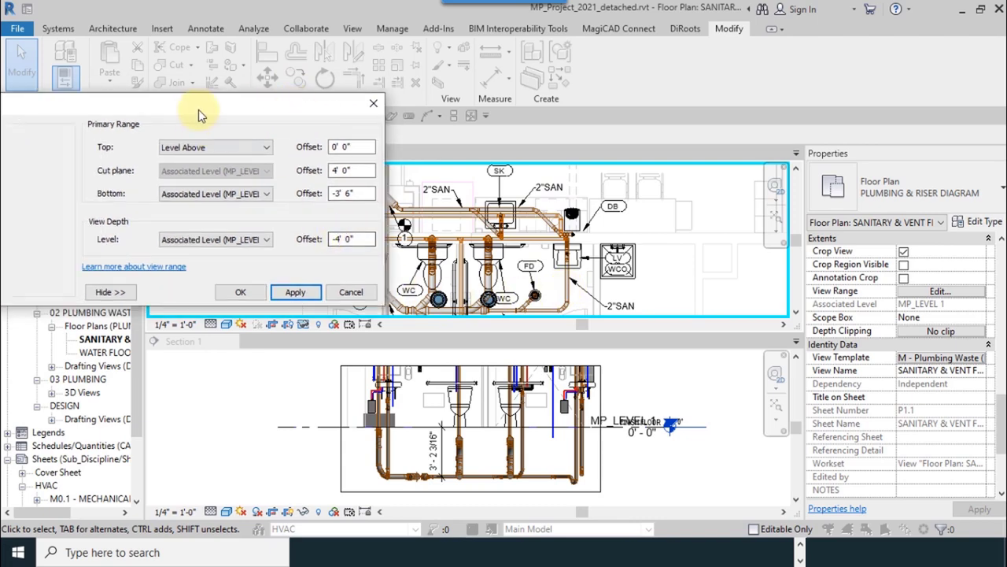
pyautogui.moveTo(197, 113); pyautogui.dragTo(698, 125)
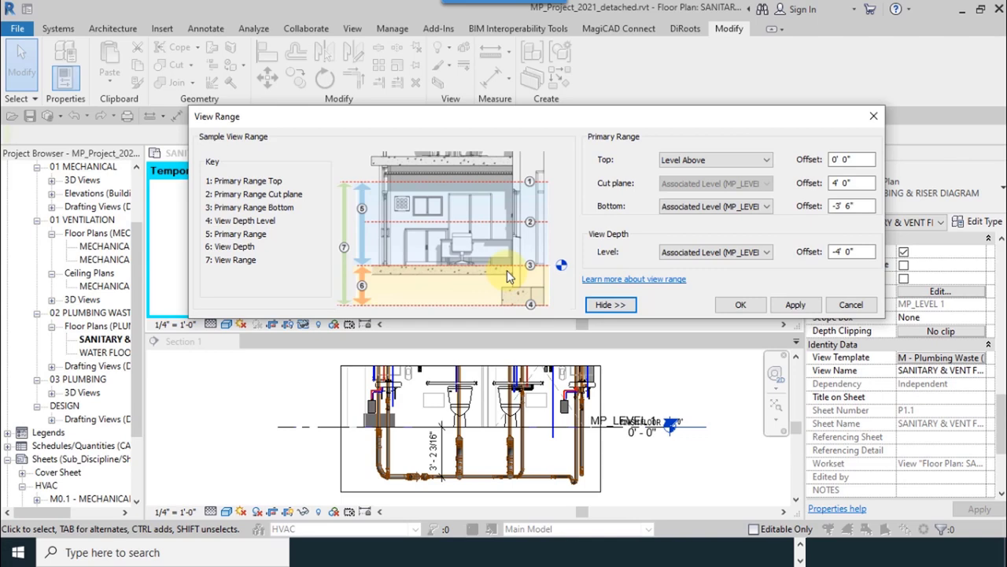
# Enter -3.5 as the view depth offset and commit it.
pyautogui.moveTo(544, 121); pyautogui.dragTo(127, 127)
pyautogui.click(440, 258)
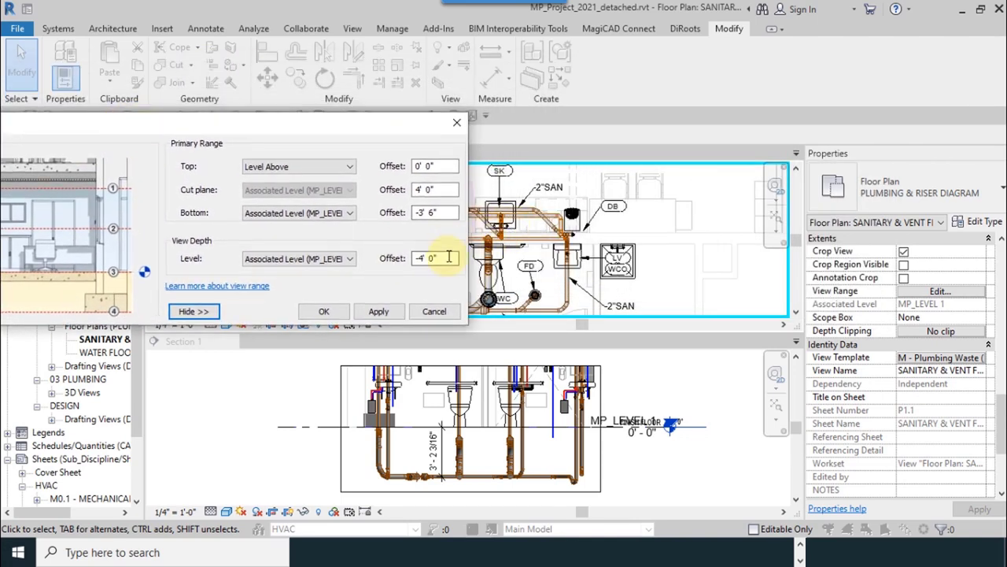
pyautogui.write('-')
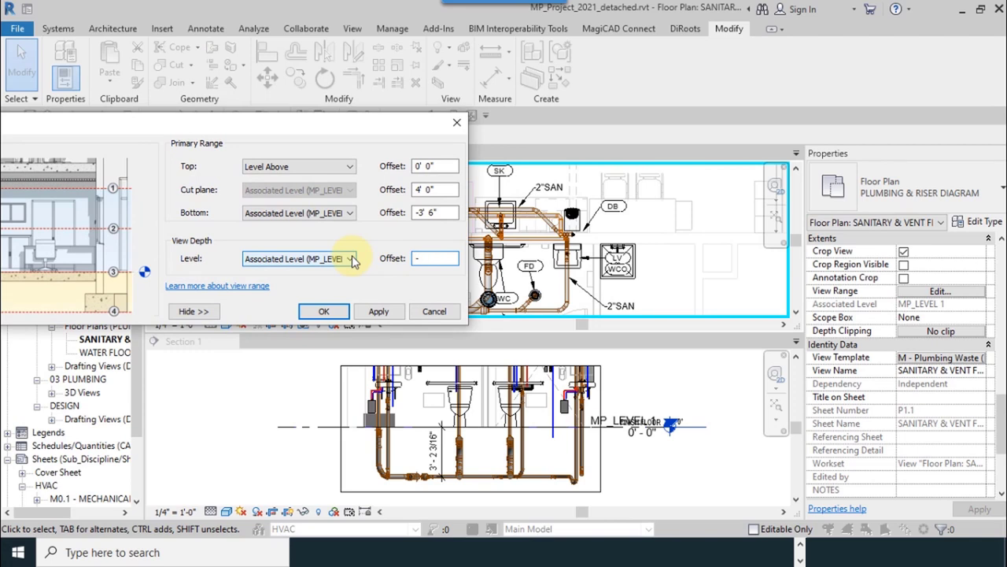
pyautogui.write('3.5')
pyautogui.click(425, 213)
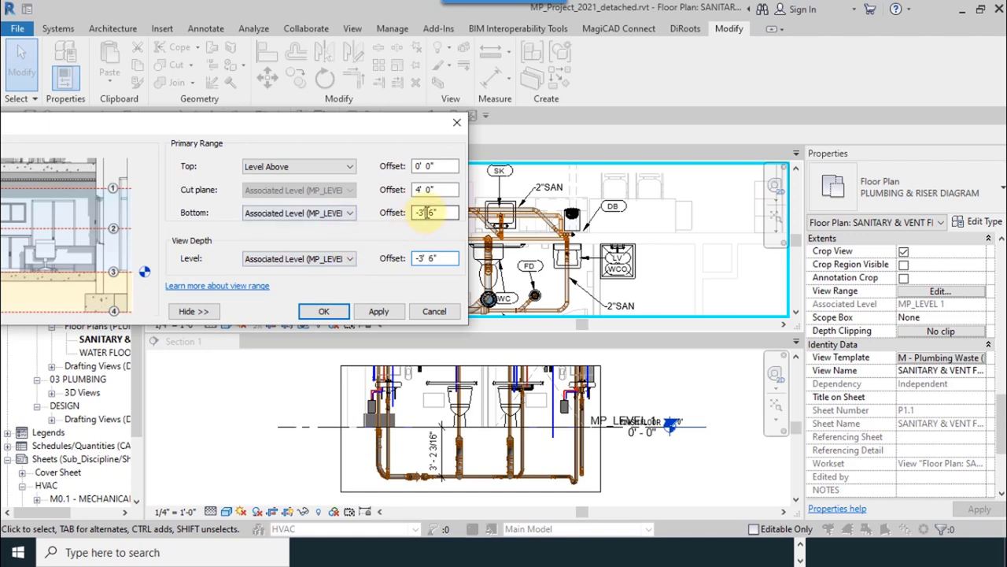
# Revise the view depth offset to -3.4 and apply it, triggering an error.
pyautogui.click(442, 258)
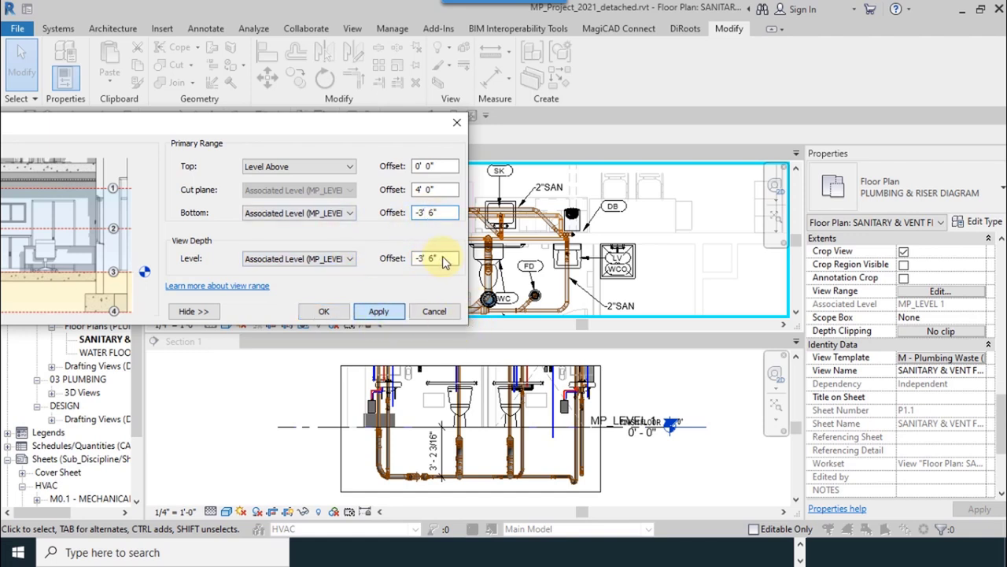
pyautogui.doubleClick(434, 258)
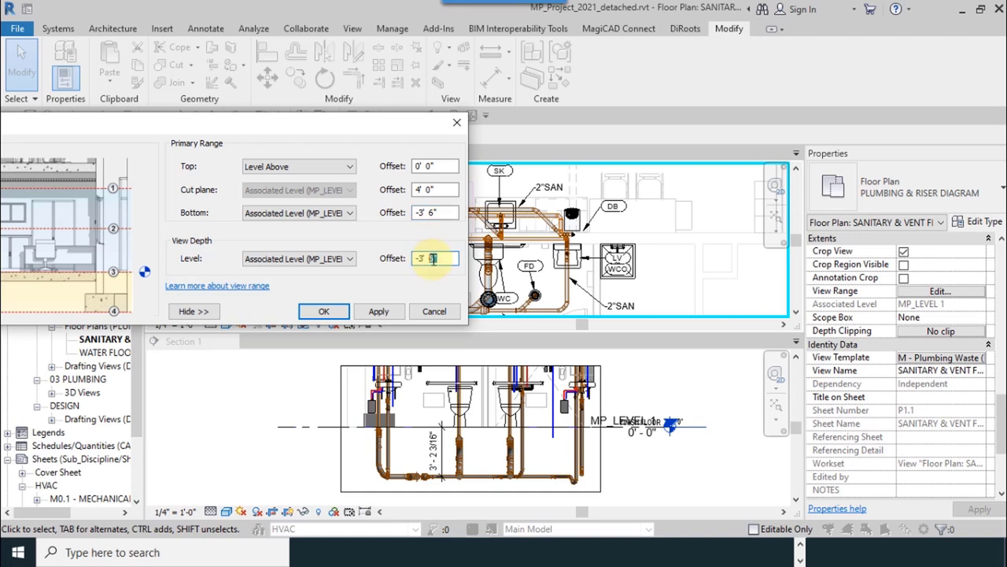
pyautogui.write('5')
pyautogui.press('BackSpace')
pyautogui.press('BackSpace')
pyautogui.press('BackSpace')
pyautogui.press('BackSpace')
pyautogui.press('BackSpace')
pyautogui.write('-3.4')
pyautogui.click(398, 311)
# Close the view depth error and move the View Range dialog further left.
pyautogui.click(595, 285)
pyautogui.moveTo(384, 120); pyautogui.dragTo(289, 122)
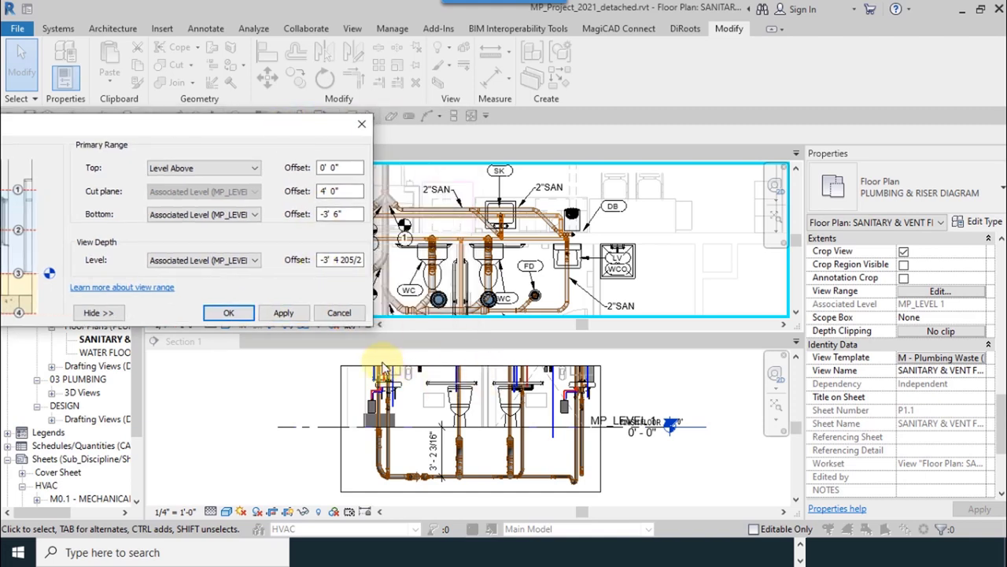